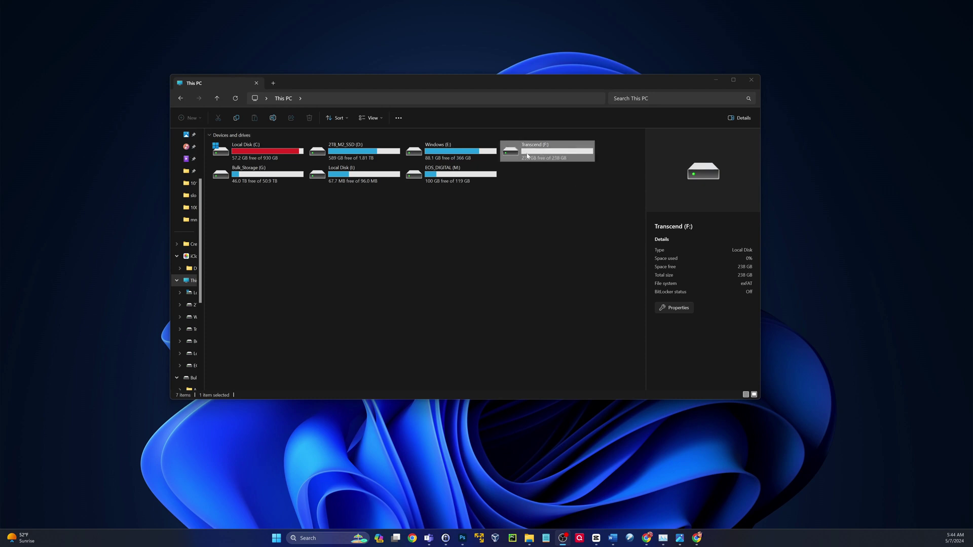
- Check and close Transcend (F:)'s Properties, then bring up its full legacy context menu
right_click(555, 160)
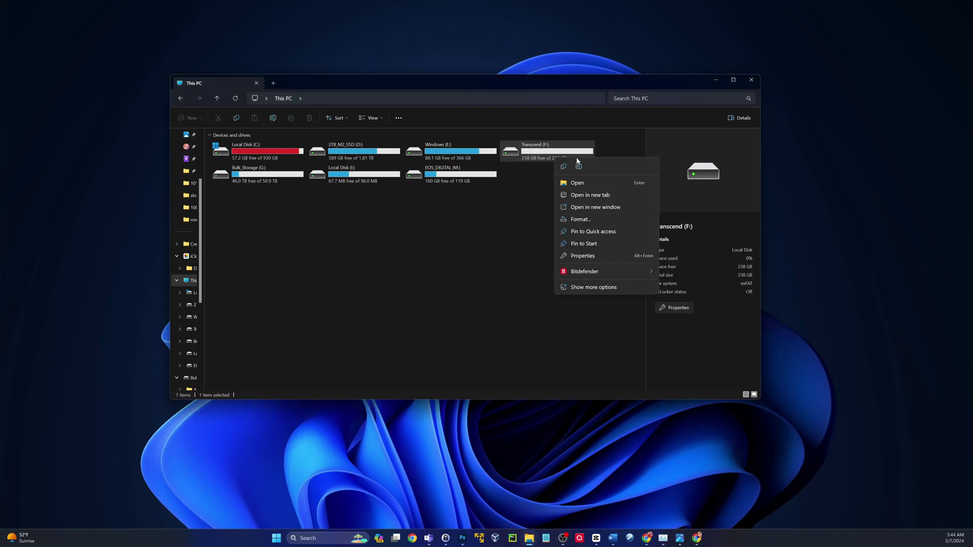
click(609, 257)
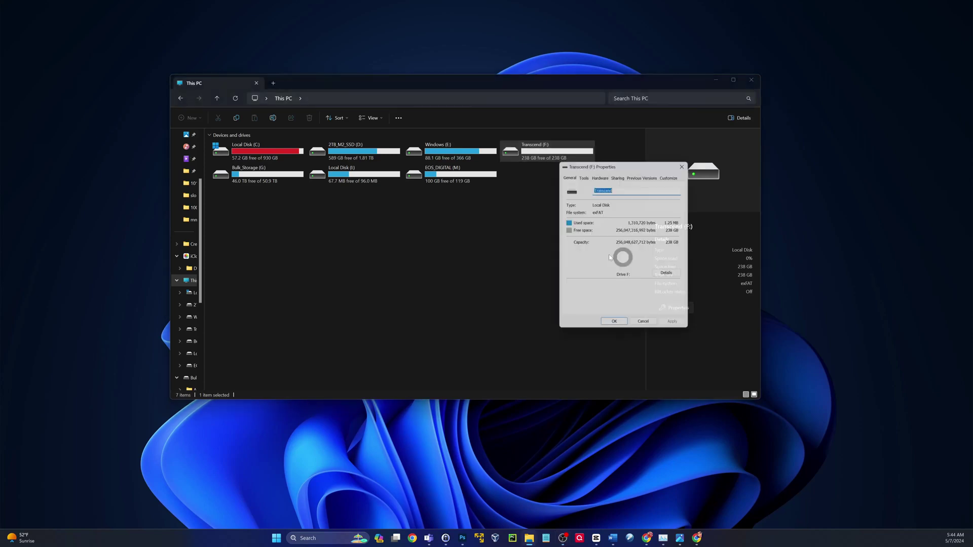
click(688, 162)
right_click(547, 162)
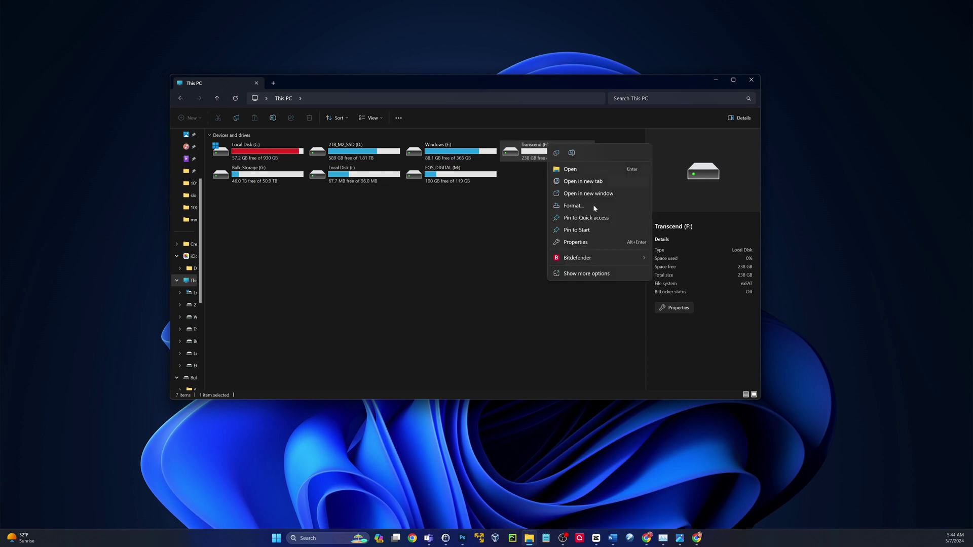
click(594, 278)
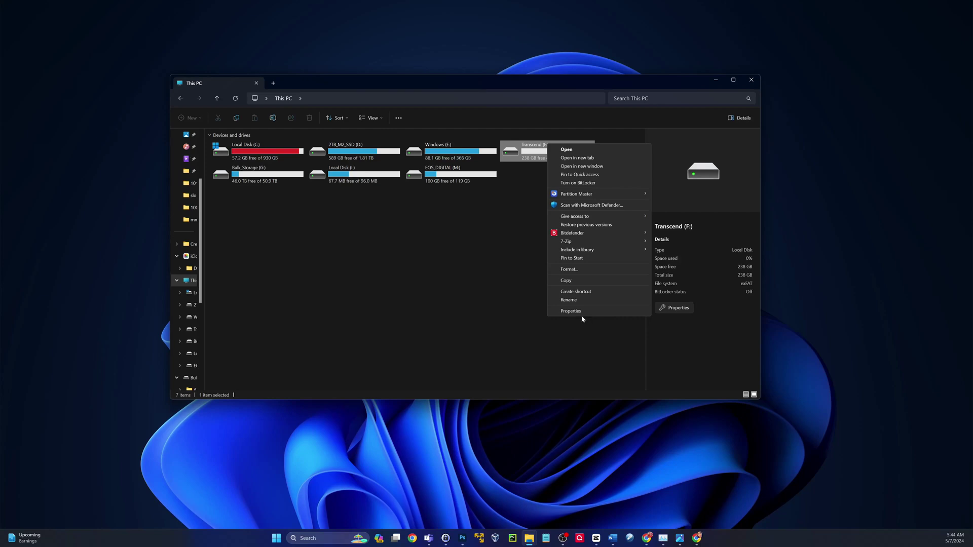
- Turn on BitLocker for Transcend (F:) and protect it with a password, entered and confirmed
click(582, 183)
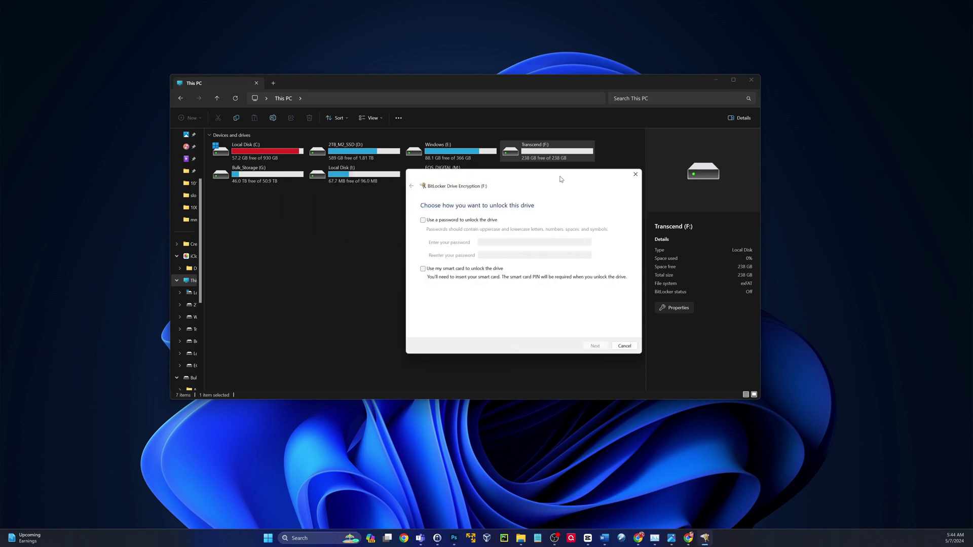
click(429, 222)
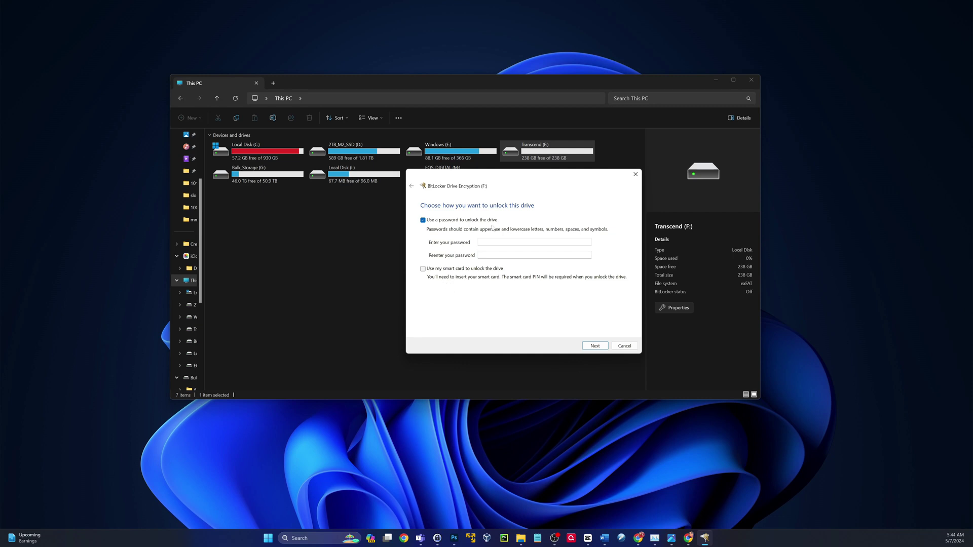
click(484, 243)
text(•••••••••)
key(Tab)
text(•••••••••)
- Save the BitLocker recovery key to a text file in Documents under its default name
click(590, 347)
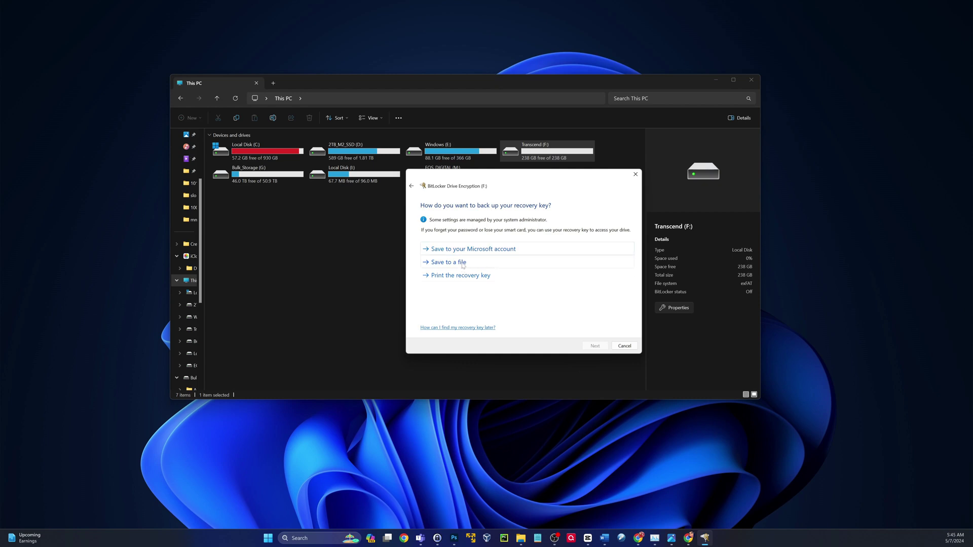
click(462, 263)
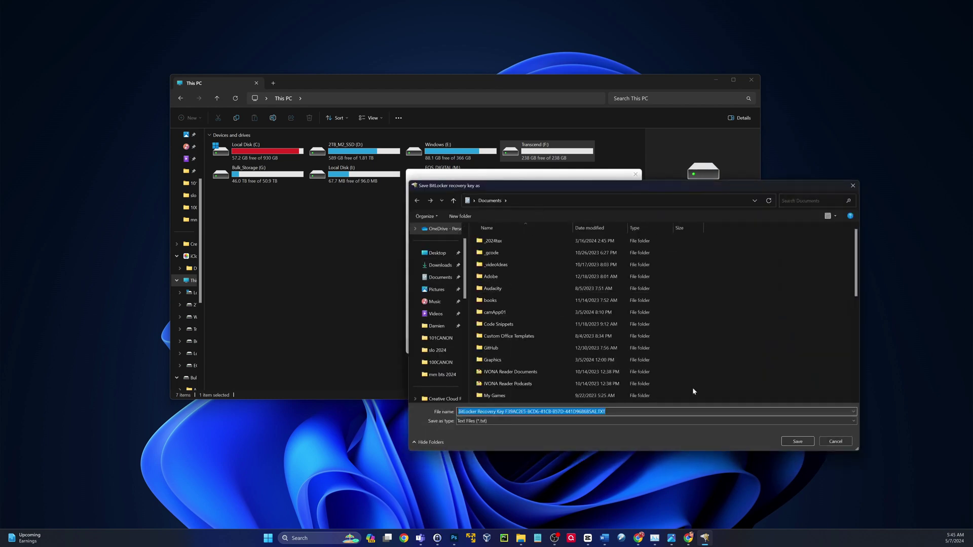
click(798, 441)
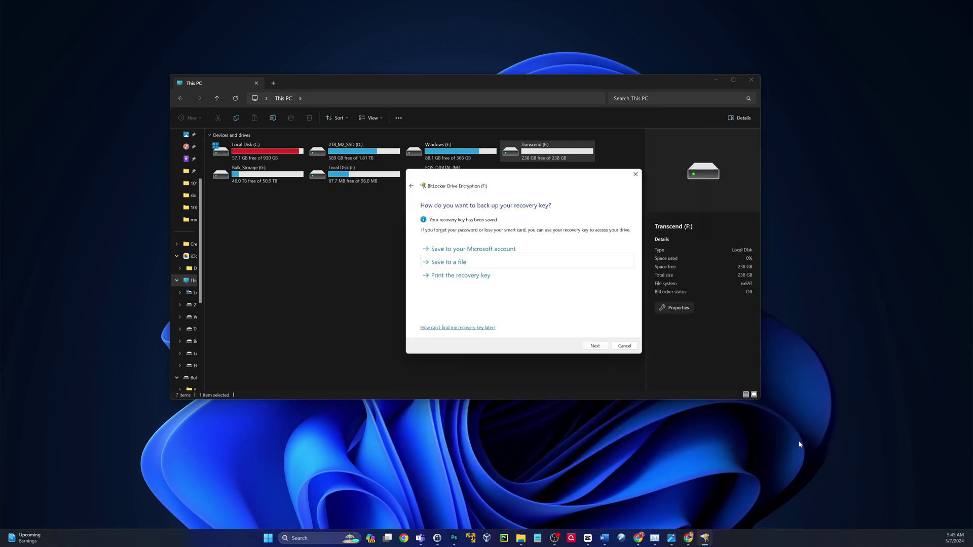
- Continue past the recovery key page, leaving Encrypt used disk space only selected
click(594, 347)
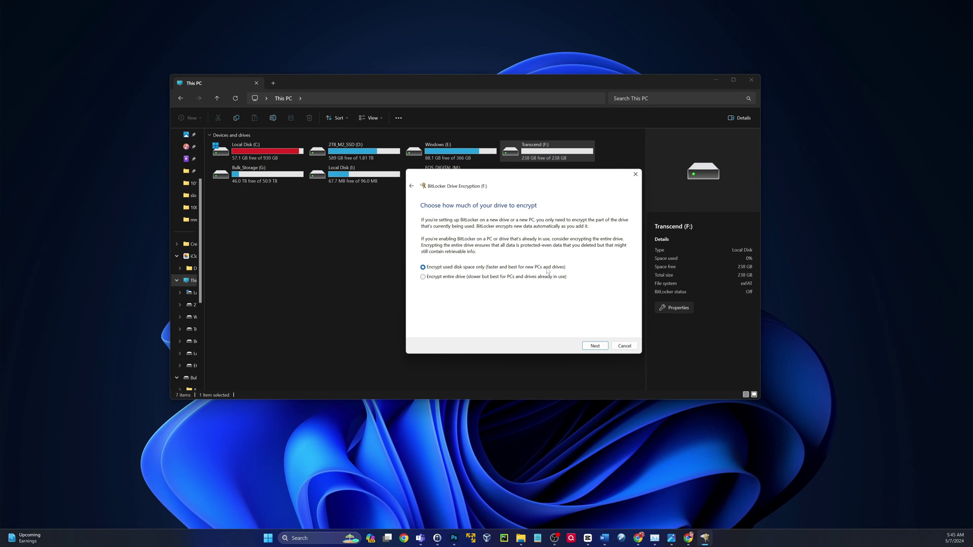
- Advance to the encryption mode page, keeping Compatible mode selected
click(596, 347)
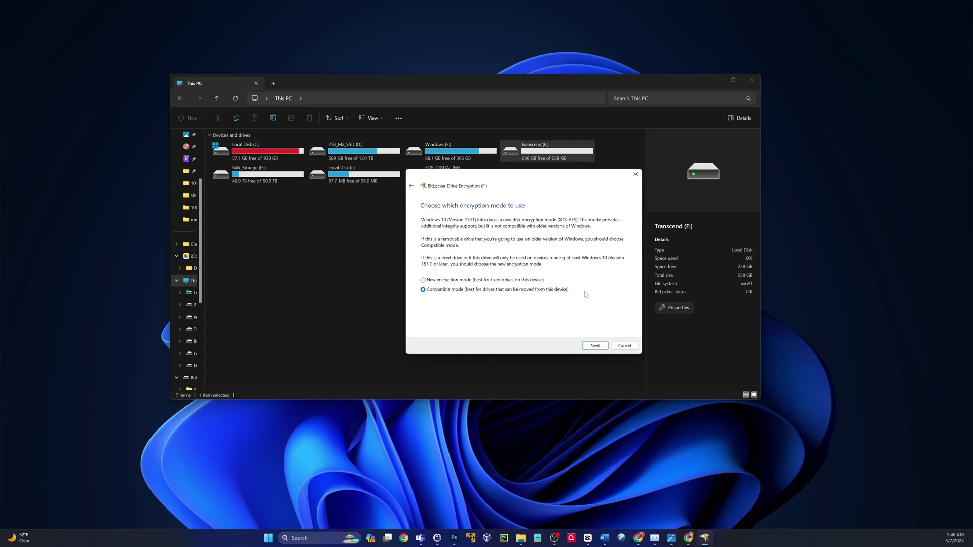
- Start encrypting Transcend (F:) and close the encryption-complete message
click(595, 346)
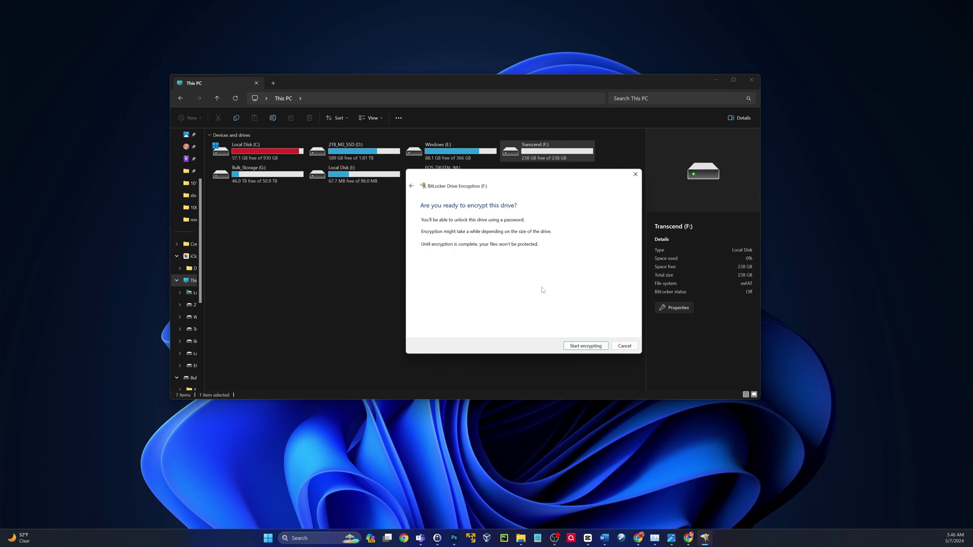
click(586, 346)
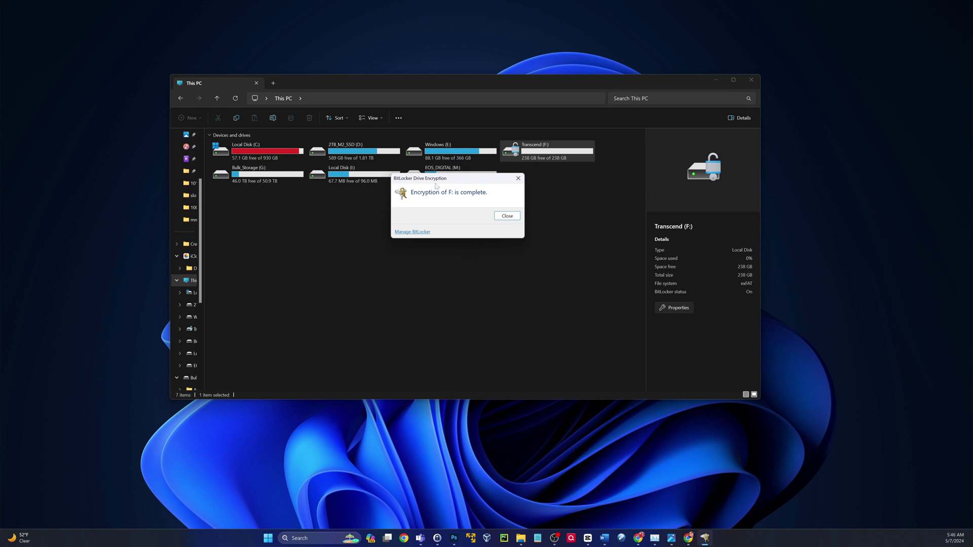
click(507, 217)
- Open Transcend (F:) to confirm secrets.txt is there, then go back to This PC
click(506, 280)
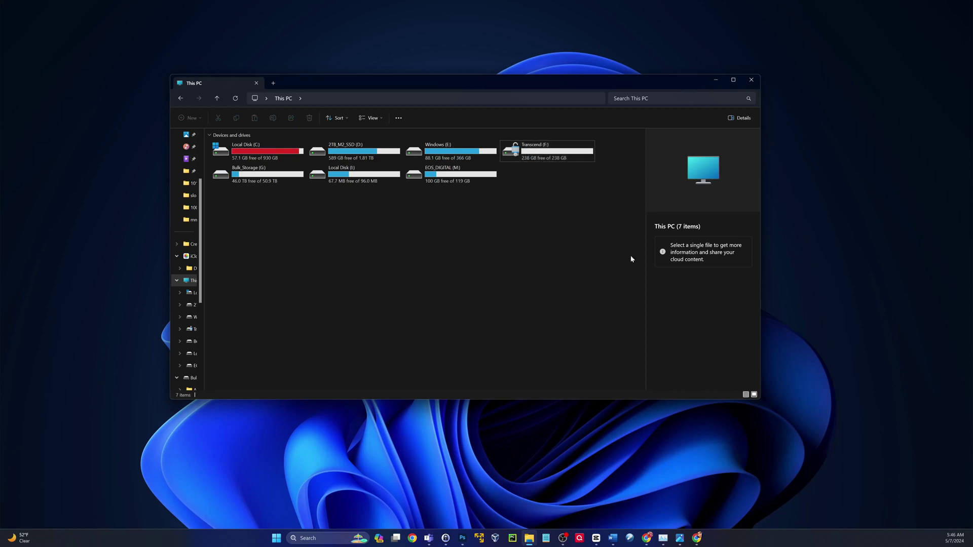
key(space)
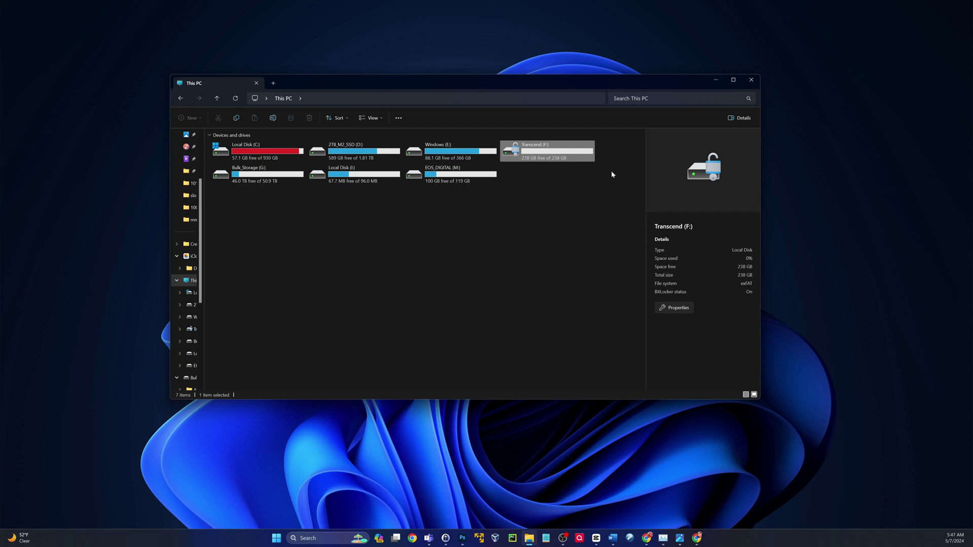
double_click(542, 153)
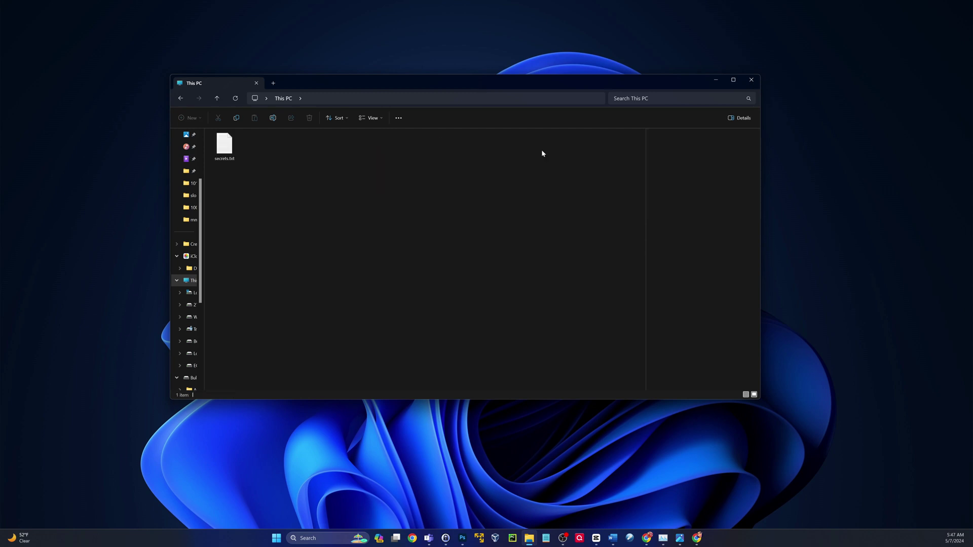
click(181, 99)
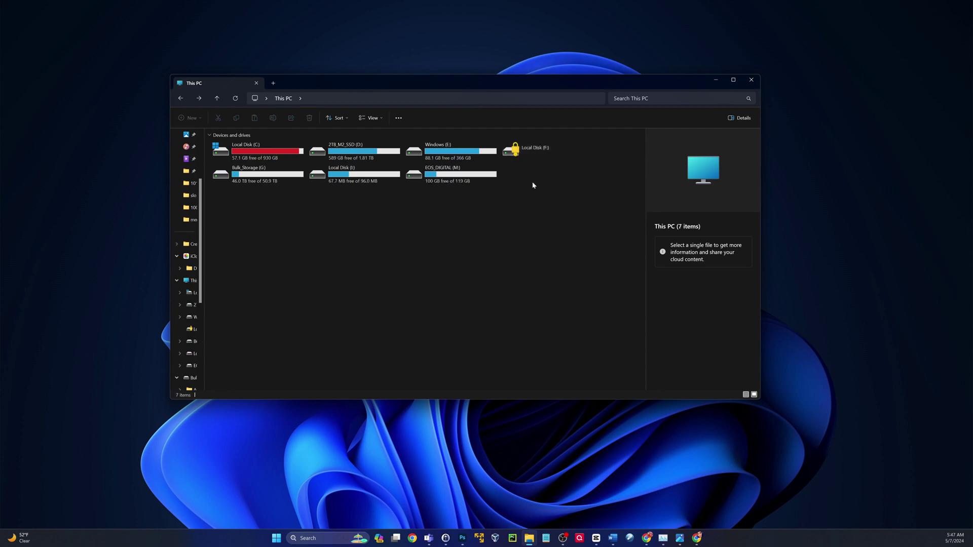
- Unlock the locked Local Disk (F:) by entering its BitLocker password in the prompt
click(529, 155)
double_click(529, 155)
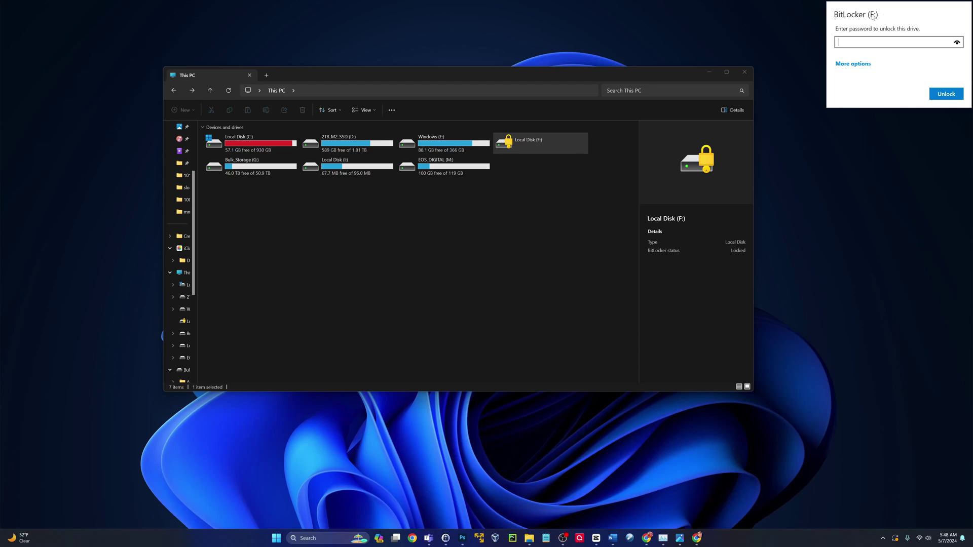
click(862, 64)
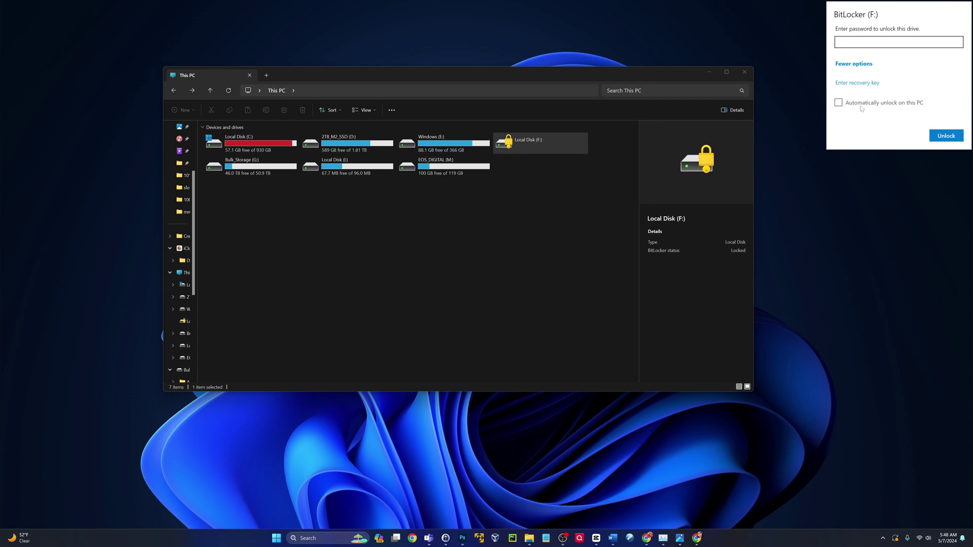
click(957, 42)
text(••)
key(BackSpace)
key(BackSpace)
text(•••••••••)
click(947, 136)
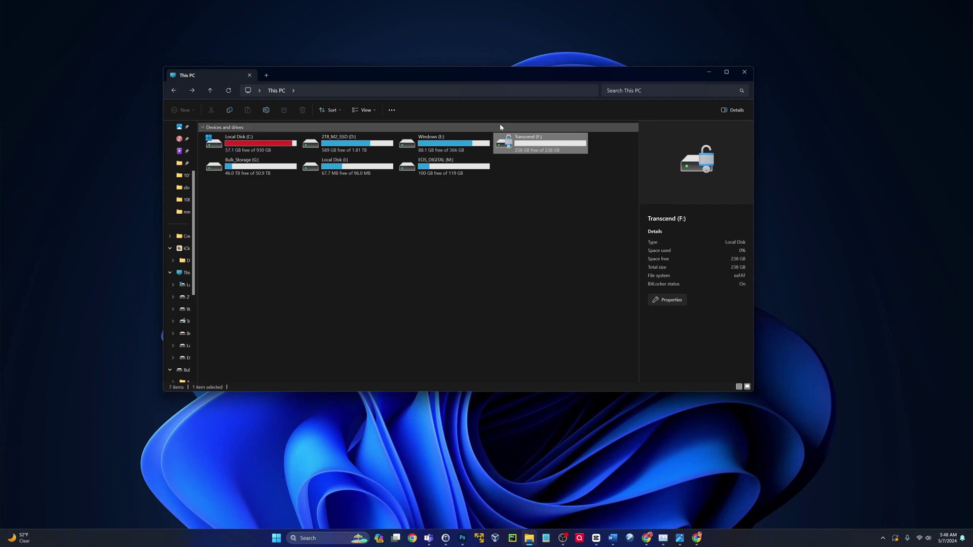
- Open the unlocked Transcend (F:) drive to display secrets.txt, then switch to Chrome
double_click(531, 148)
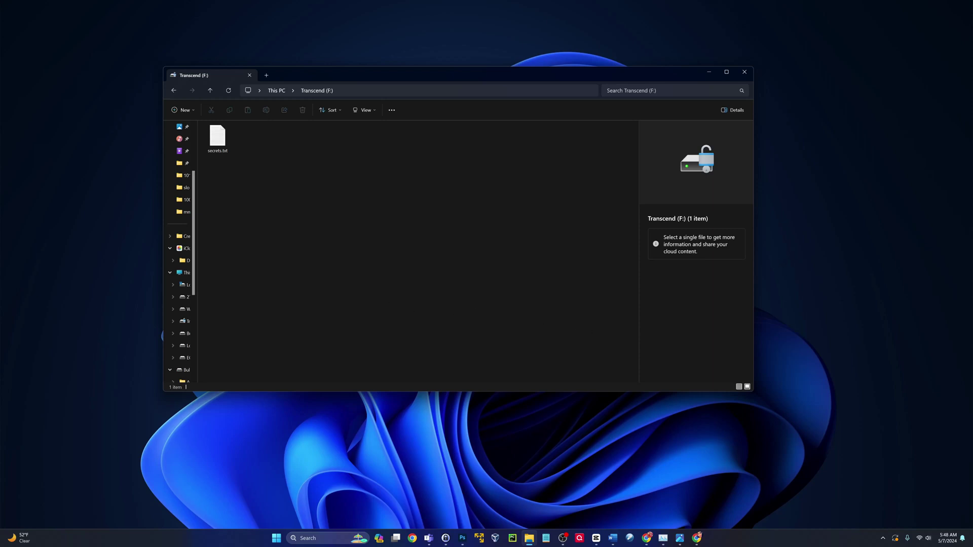
key(alt+Tab)
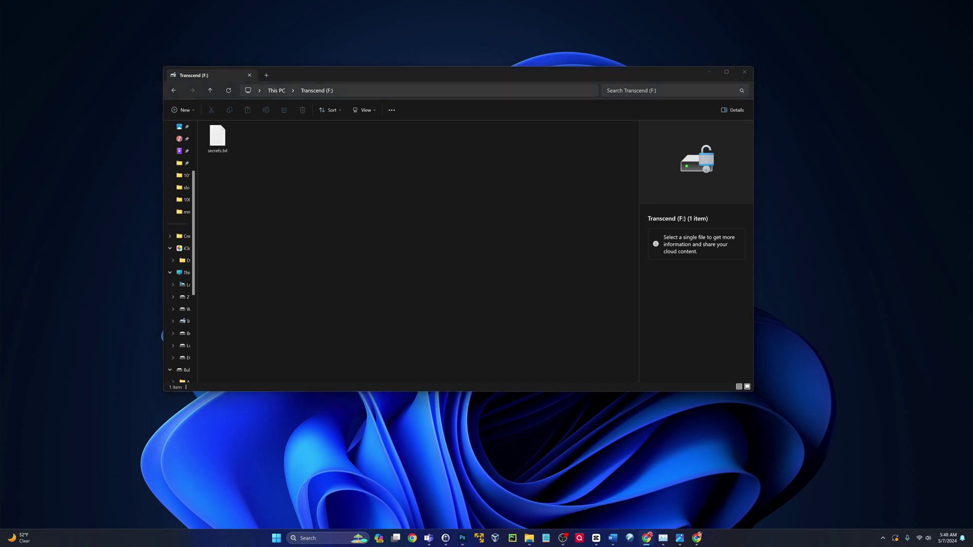